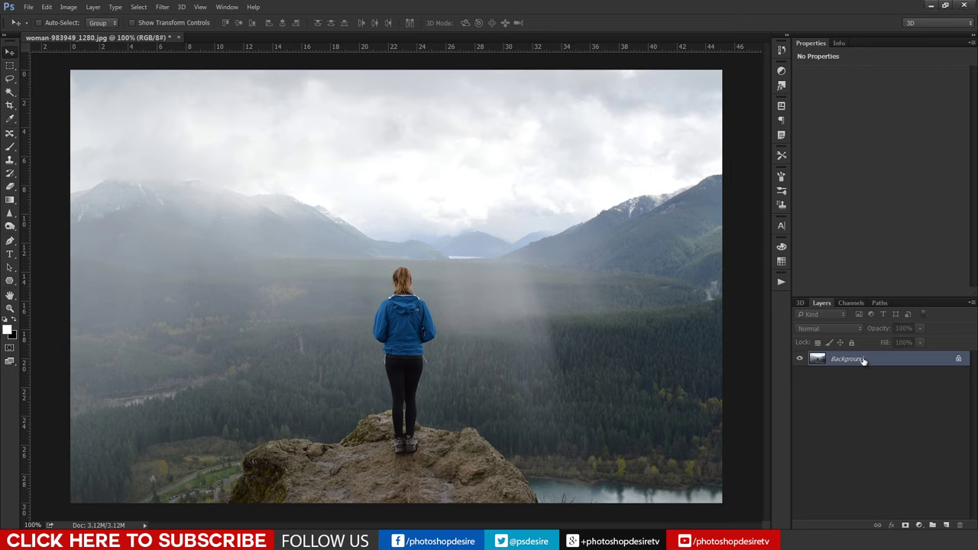
Duplicate the Background layer and set the Background copy's blend mode to Soft Light
{"action": "right_click", "coordinate": [862, 359]}
{"action": "left_click", "coordinate": [871, 377]}
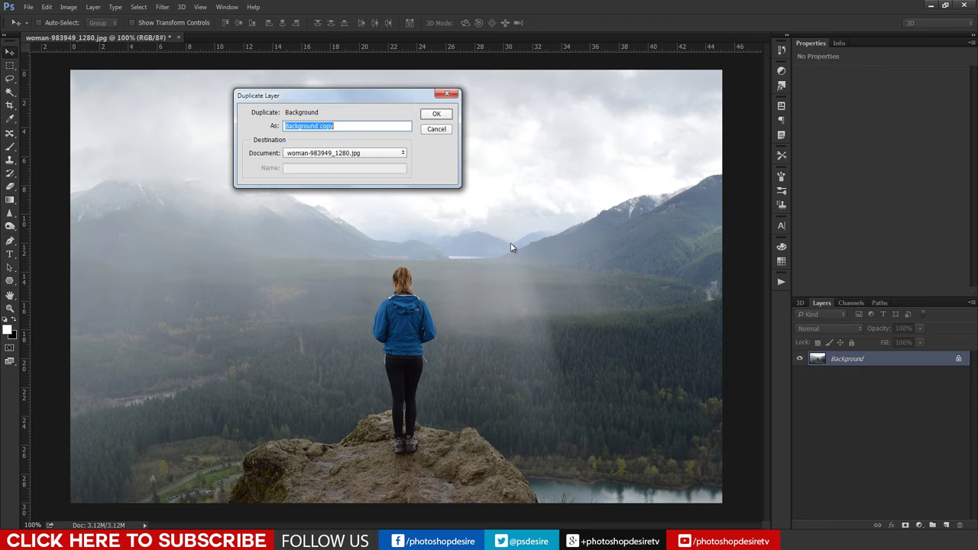
{"action": "left_click", "coordinate": [432, 118]}
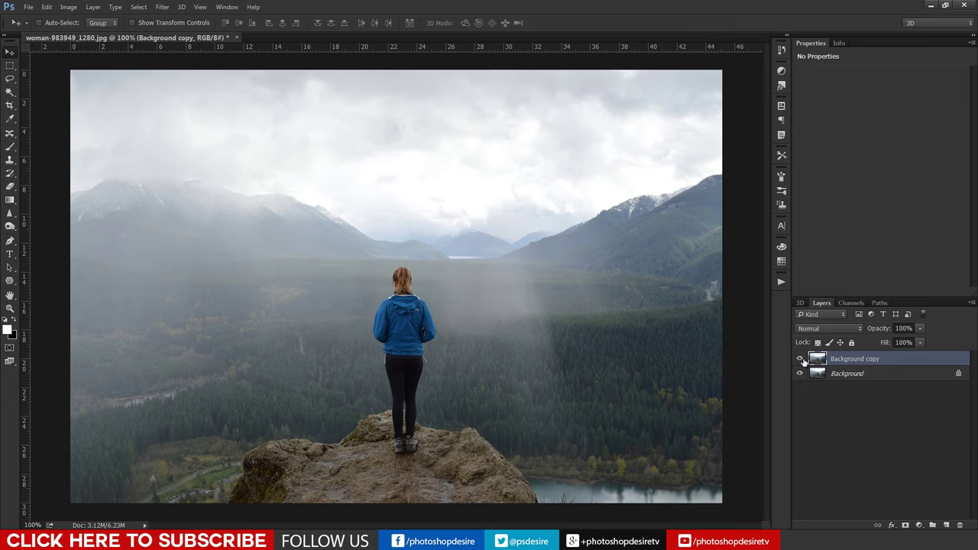
{"action": "left_click", "coordinate": [832, 329]}
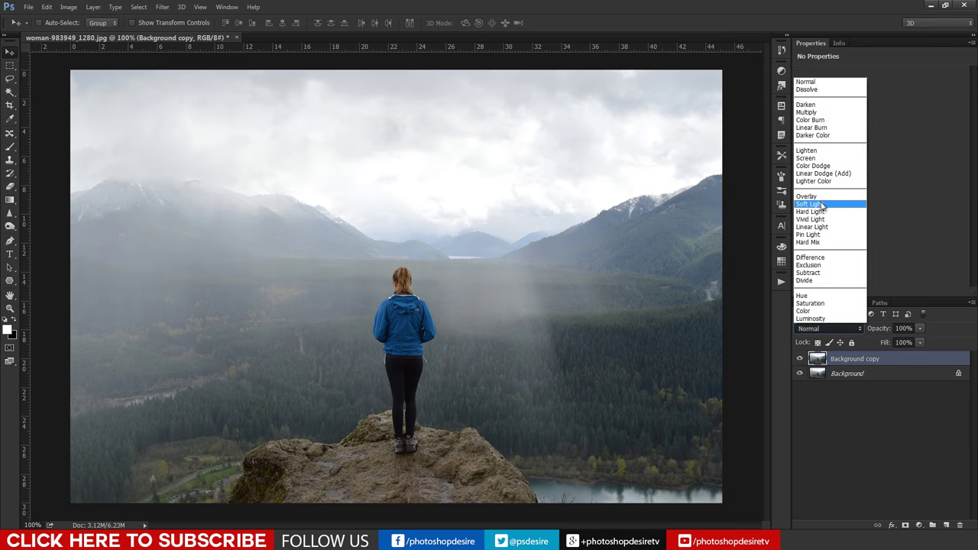
{"action": "left_click", "coordinate": [822, 204]}
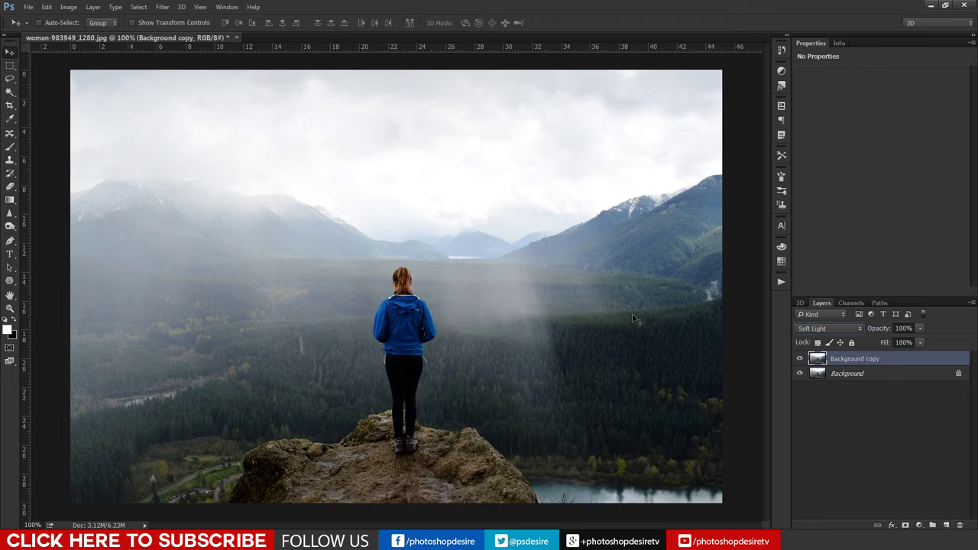
Add a new empty layer on top named fog and make it the active layer
{"action": "left_click", "coordinate": [946, 525]}
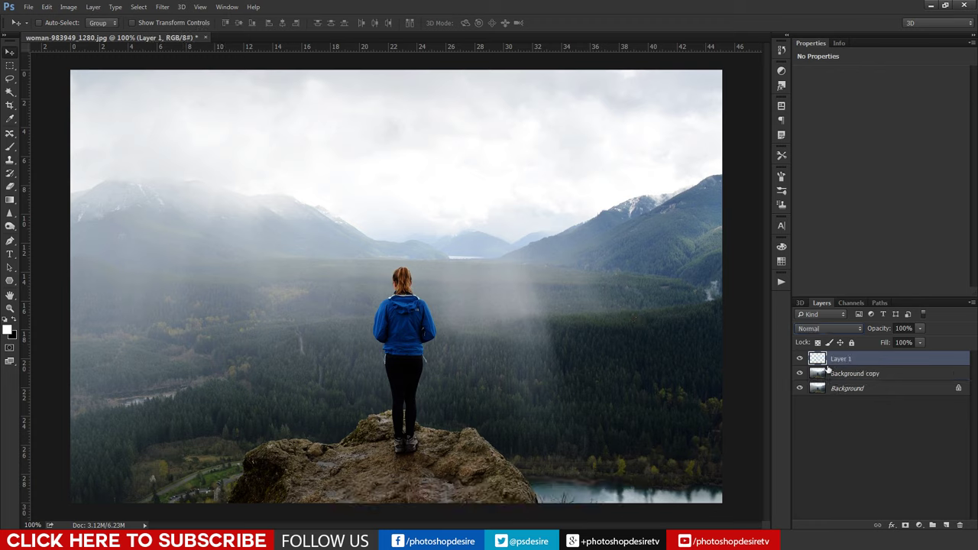
{"action": "double_click", "coordinate": [841, 359]}
{"action": "type", "text": "fog"}
{"action": "left_click", "coordinate": [868, 398]}
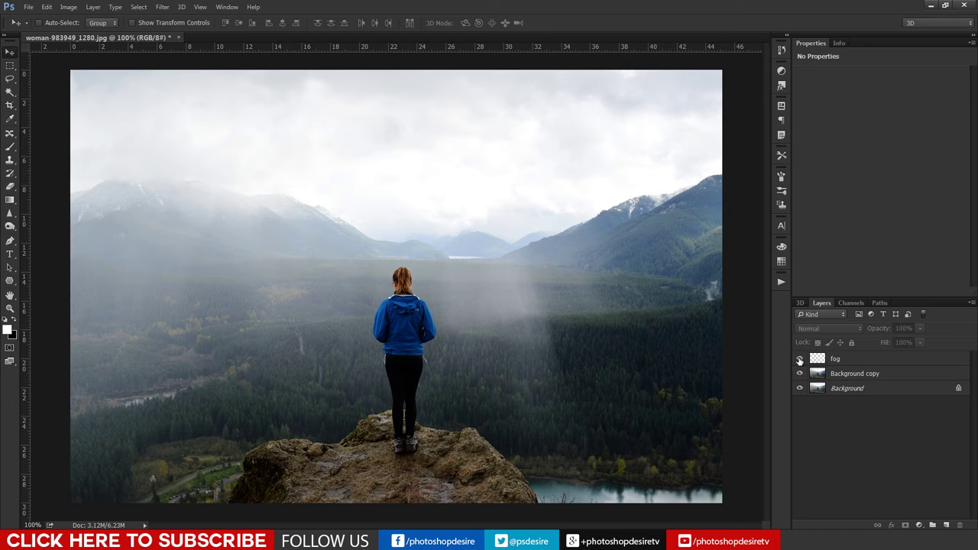
{"action": "left_click", "coordinate": [867, 360]}
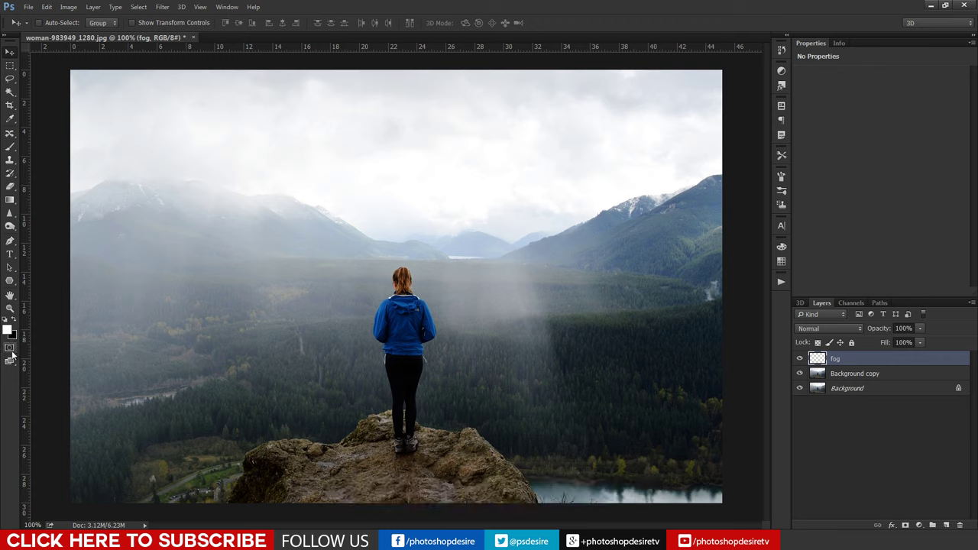
Render Difference Clouds in Quick Mask mode to create a cloud-shaped selection
{"action": "left_click", "coordinate": [9, 349]}
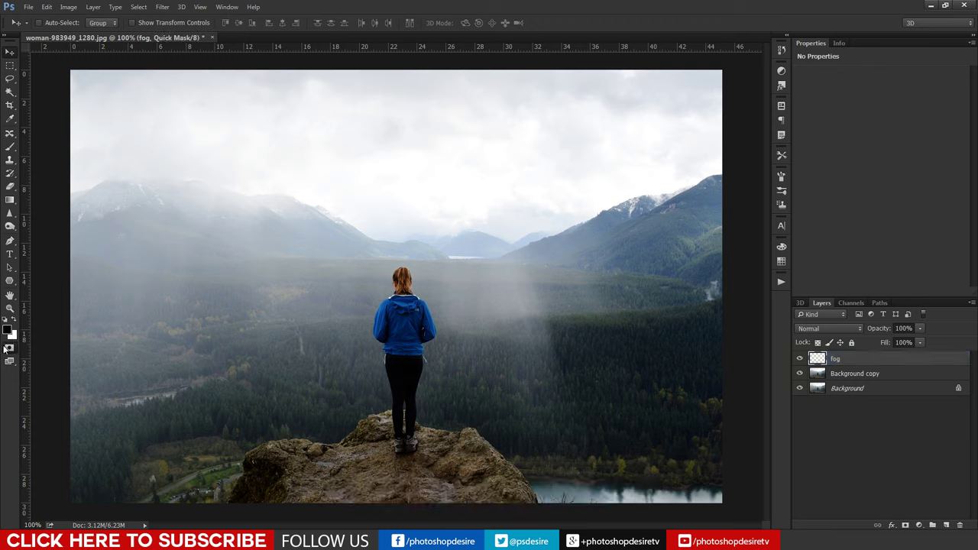
{"action": "left_click", "coordinate": [162, 7]}
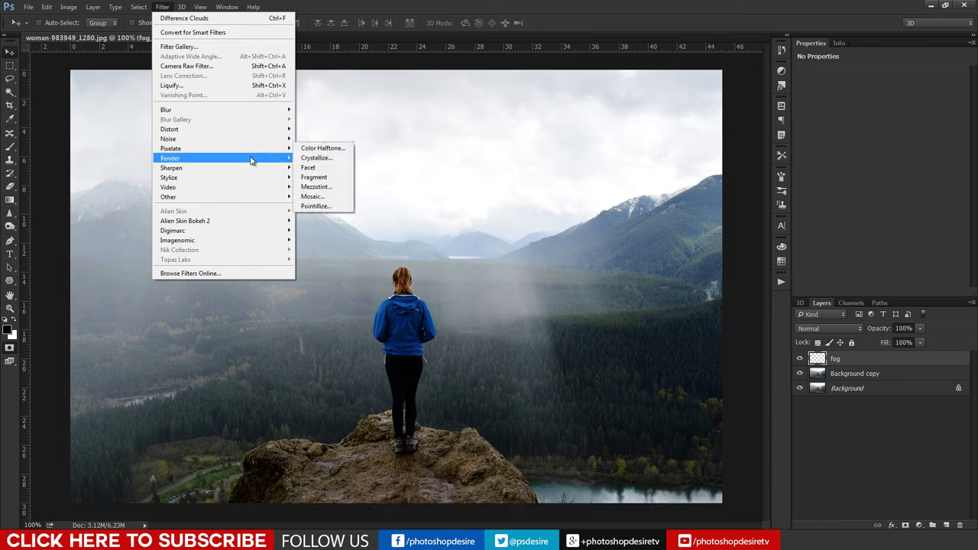
{"action": "left_click", "coordinate": [305, 167]}
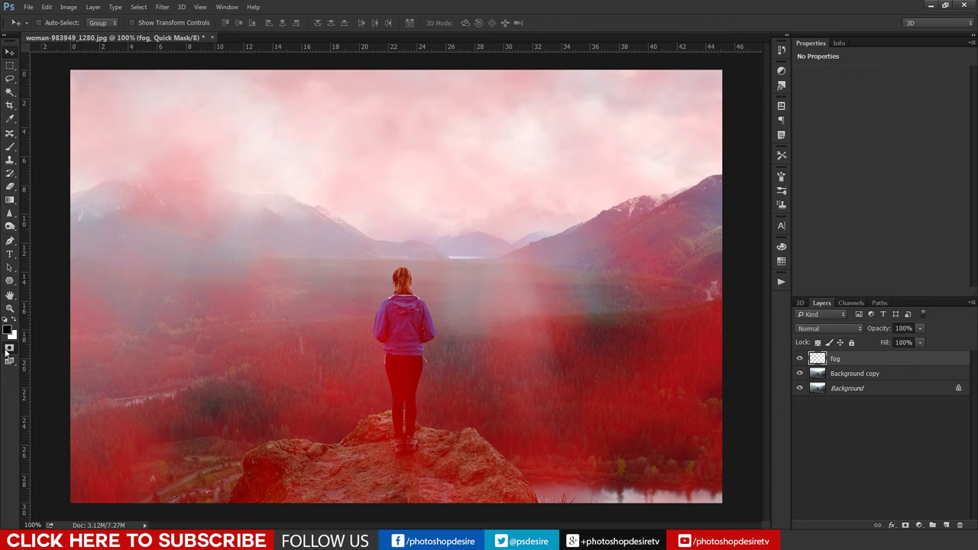
{"action": "left_click", "coordinate": [8, 349]}
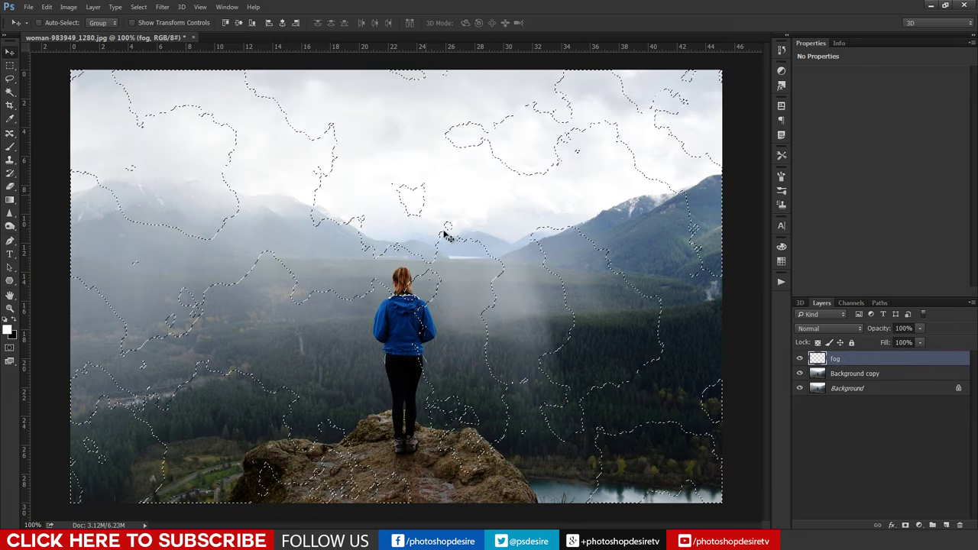
Fill the cloud selection on the fog layer with white, then deselect
{"action": "left_click", "coordinate": [46, 7]}
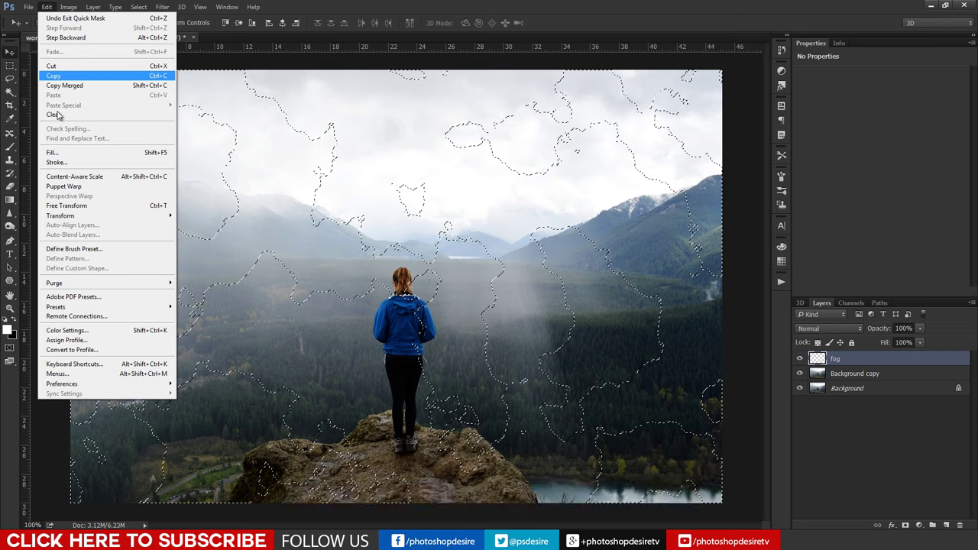
{"action": "left_click", "coordinate": [52, 152]}
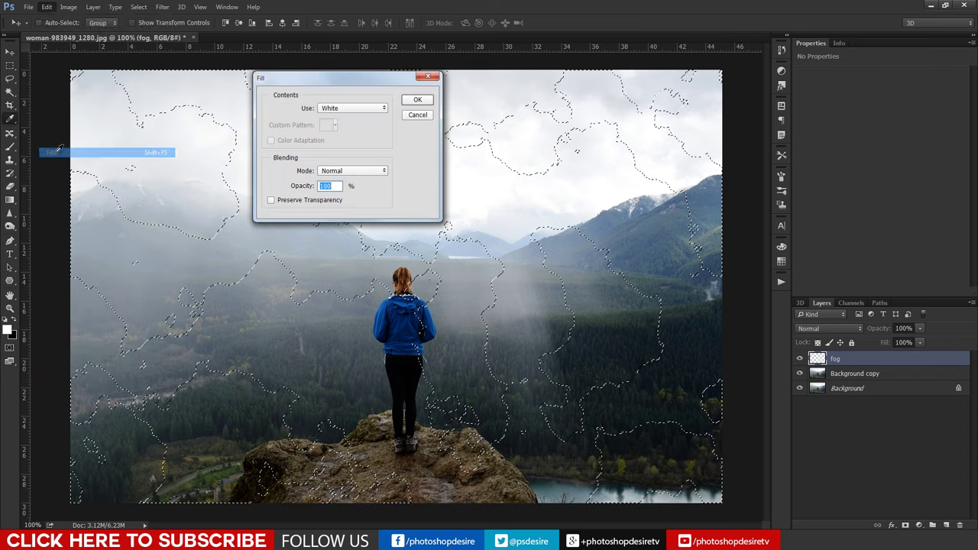
{"action": "left_click", "coordinate": [417, 99]}
{"action": "key", "text": "v"}
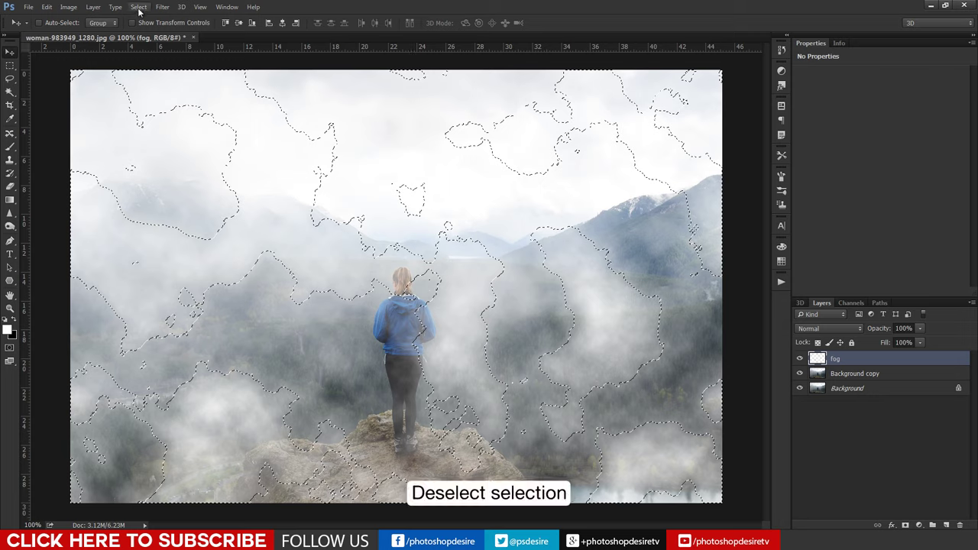
{"action": "left_click", "coordinate": [139, 7]}
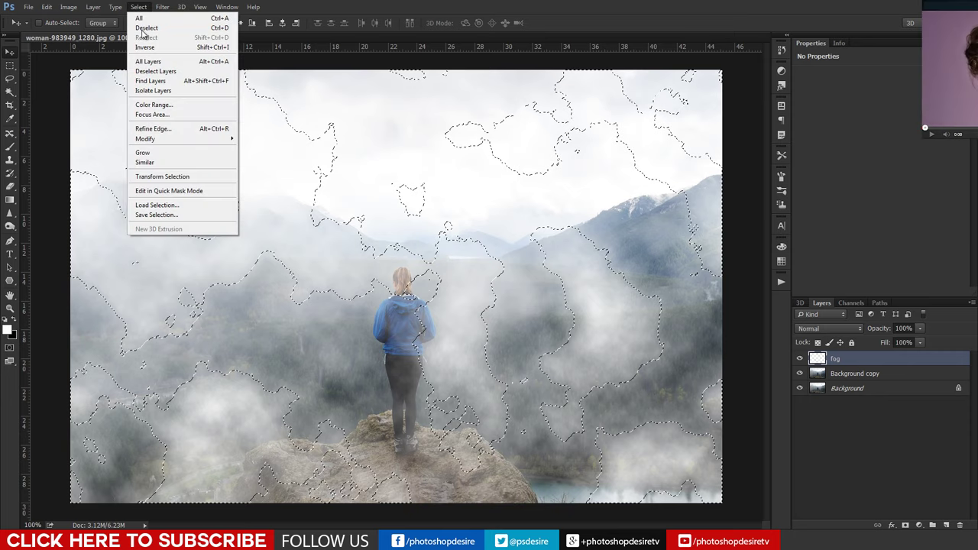
{"action": "left_click", "coordinate": [153, 29]}
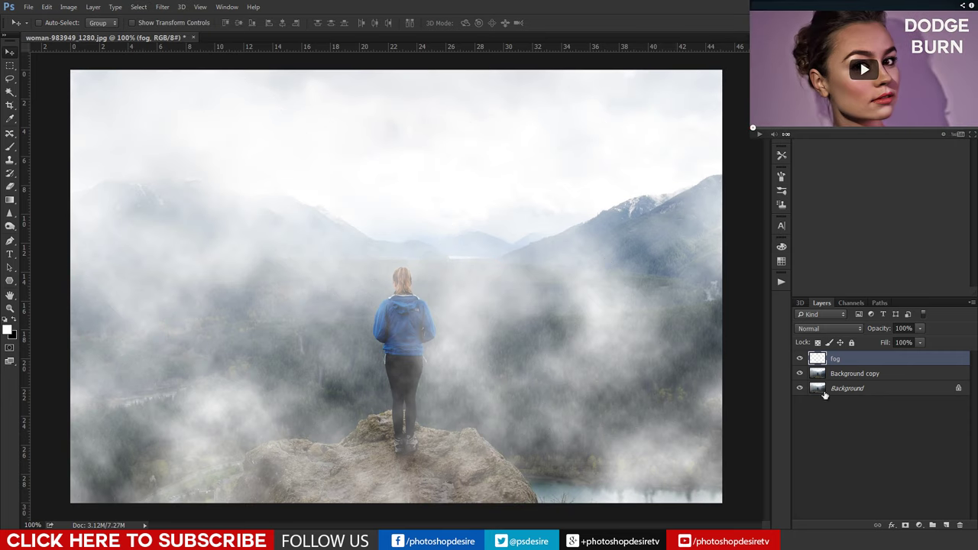
Toggle layer visibility to compare the photo with and without fog, leaving fog visible
{"action": "left_click", "coordinate": [800, 388], "text": "alt"}
{"action": "left_click", "coordinate": [800, 389], "text": "alt"}
{"action": "left_click", "coordinate": [799, 390], "text": "alt"}
{"action": "left_click", "coordinate": [800, 389], "text": "alt"}
{"action": "left_click", "coordinate": [799, 389], "text": "alt"}
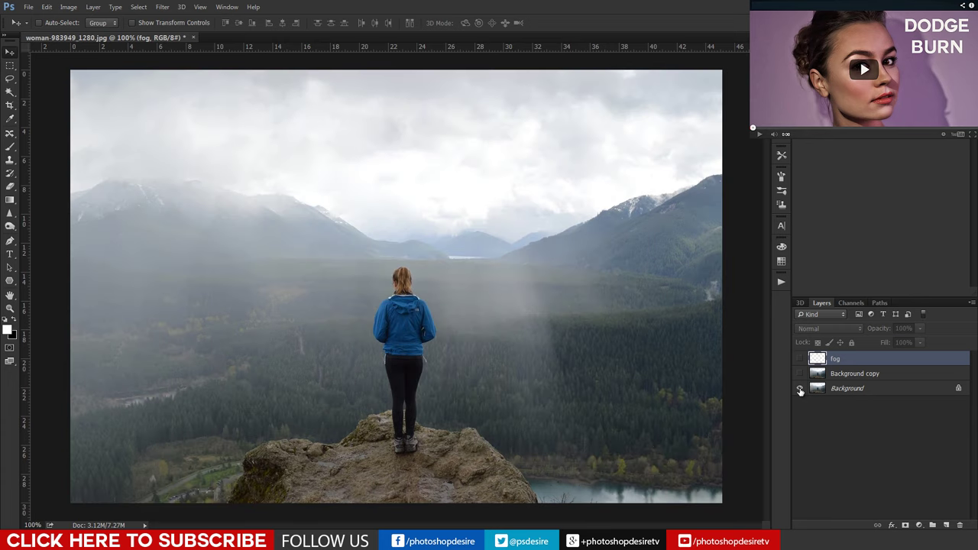
{"action": "left_click", "coordinate": [800, 389], "text": "alt"}
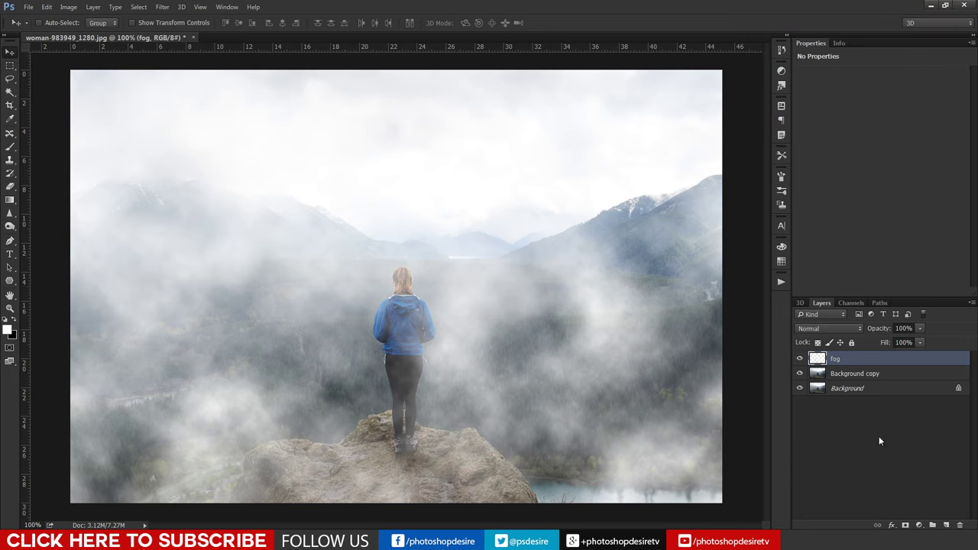
{"action": "left_click", "coordinate": [799, 389], "text": "alt"}
{"action": "left_click", "coordinate": [800, 389], "text": "alt"}
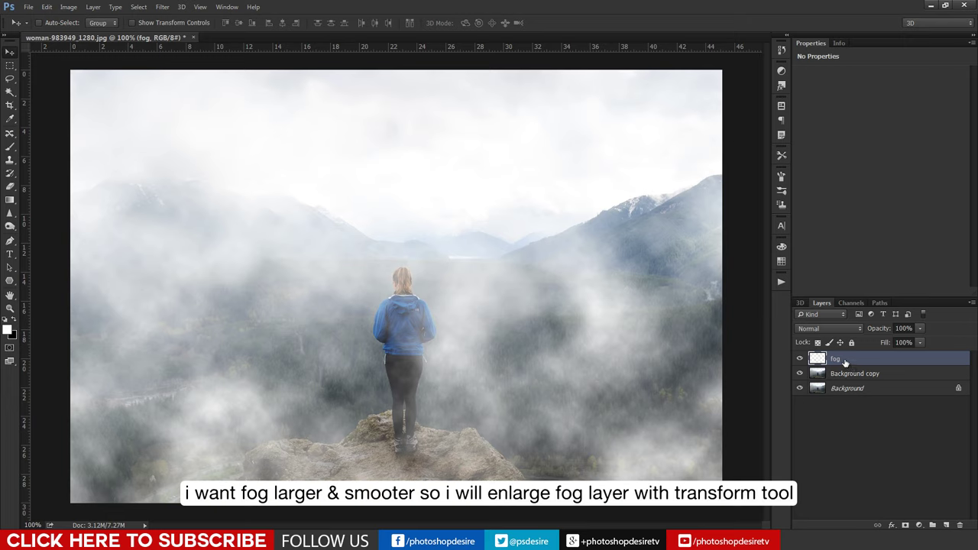
Duplicate the fog layer as fog copy and hide the copy
{"action": "double_click", "coordinate": [844, 362]}
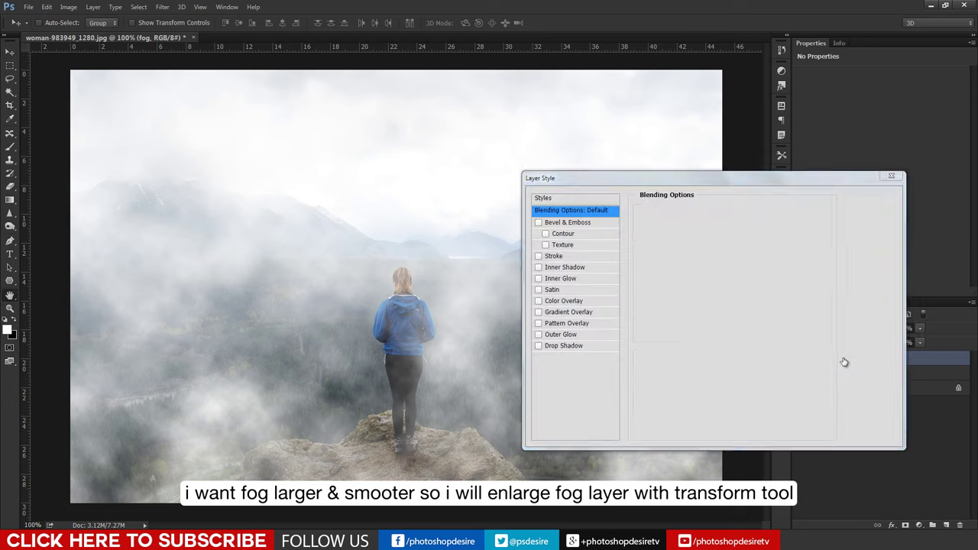
{"action": "left_click", "coordinate": [872, 220]}
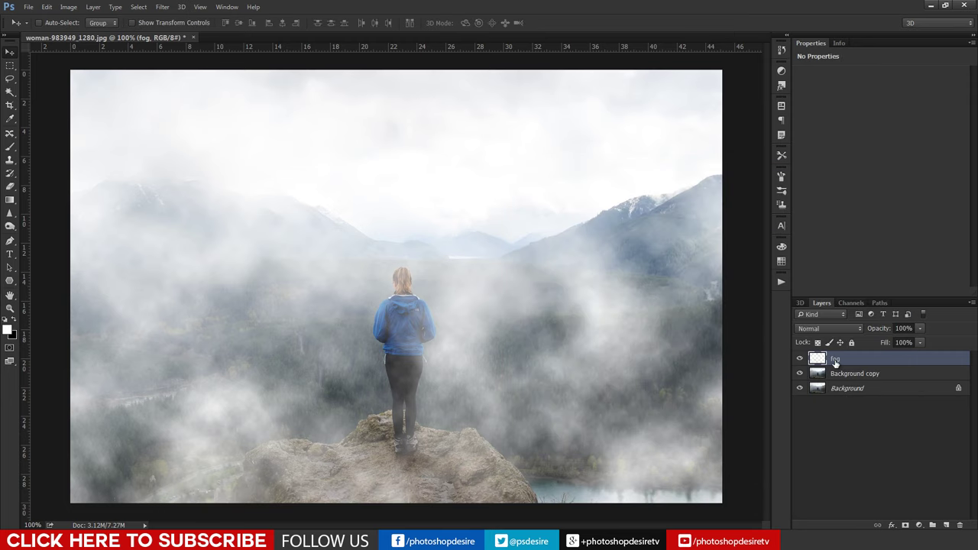
{"action": "right_click", "coordinate": [839, 361]}
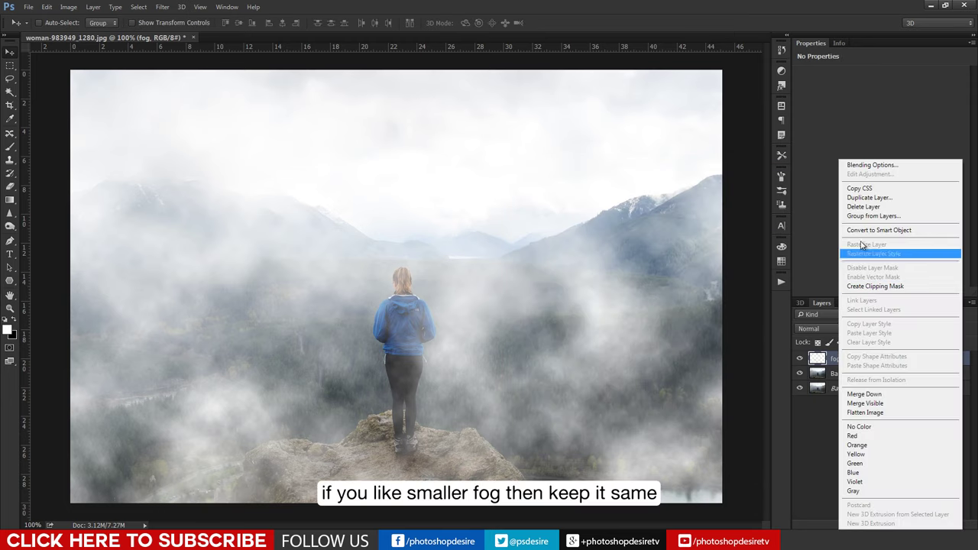
{"action": "left_click", "coordinate": [863, 197]}
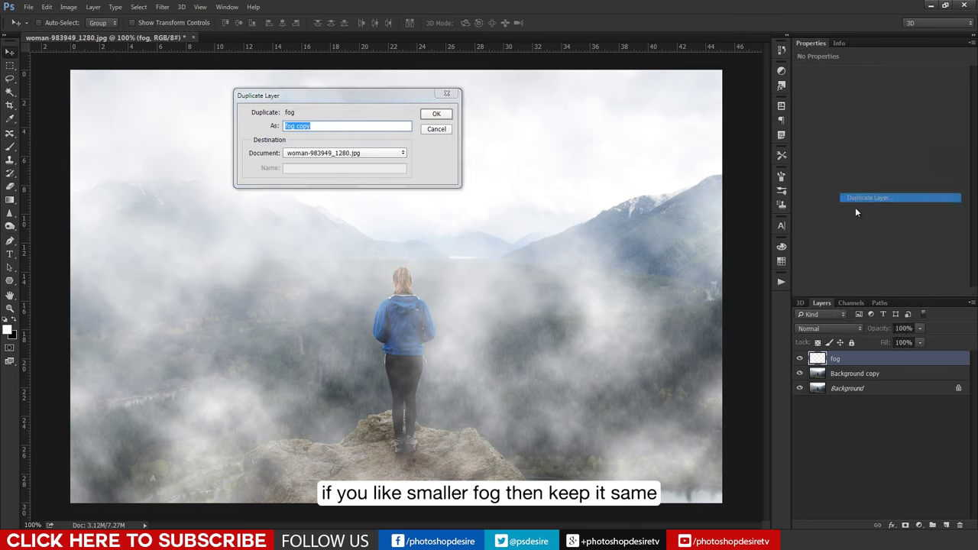
{"action": "left_click", "coordinate": [447, 113]}
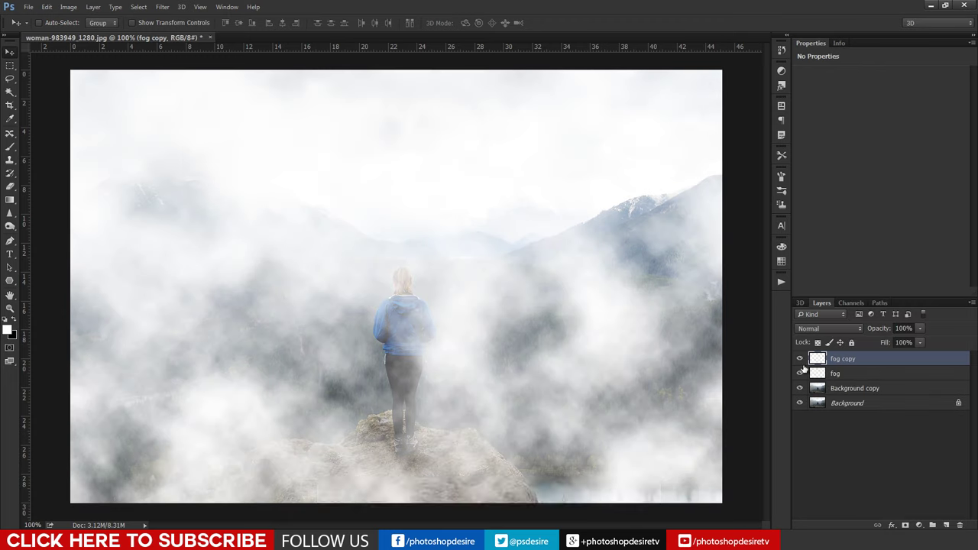
{"action": "left_click", "coordinate": [799, 358]}
Rename the layers fog small and fog large, showing only fog large
{"action": "double_click", "coordinate": [836, 374]}
{"action": "type", "text": "sma"}
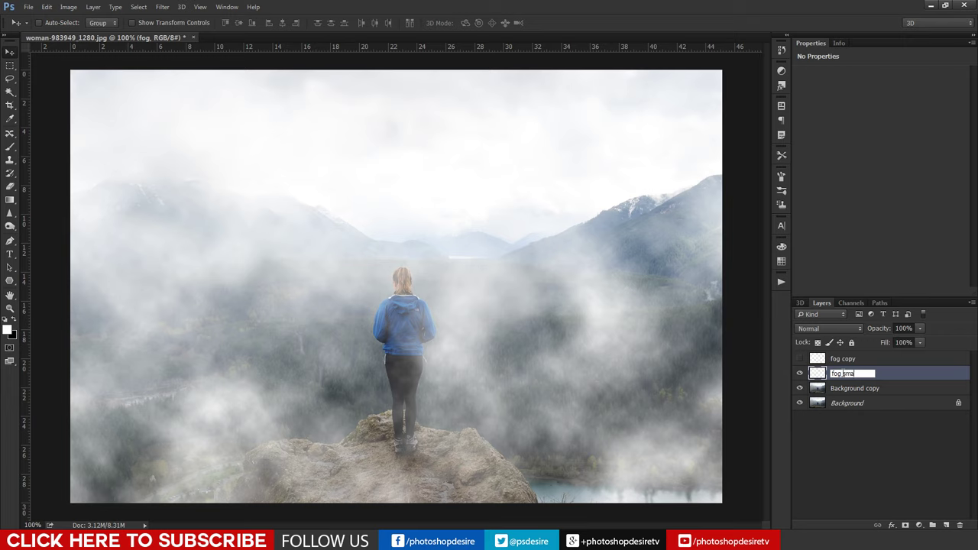
{"action": "type", "text": "ll"}
{"action": "key", "text": "Return"}
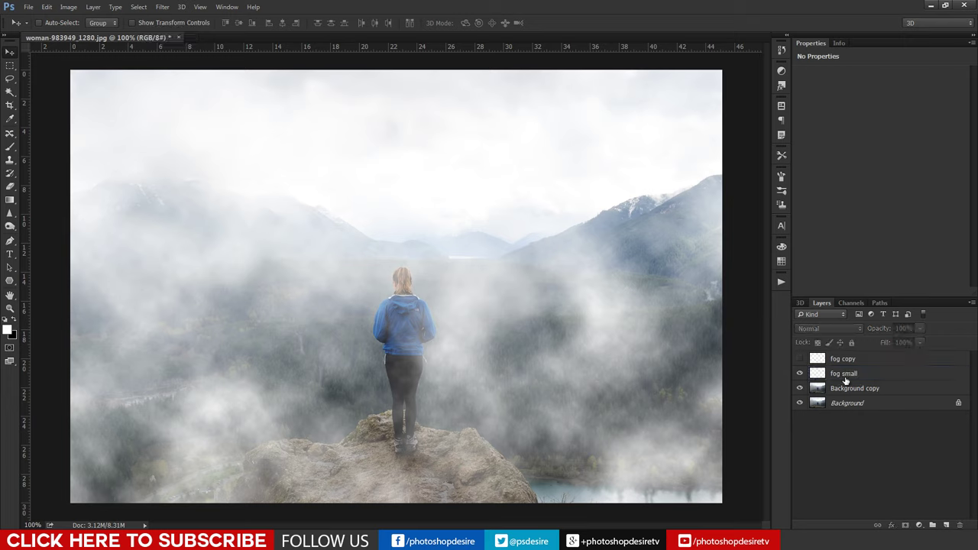
{"action": "double_click", "coordinate": [842, 359]}
{"action": "left_click_drag", "start_coordinate": [843, 358], "coordinate": [859, 358]}
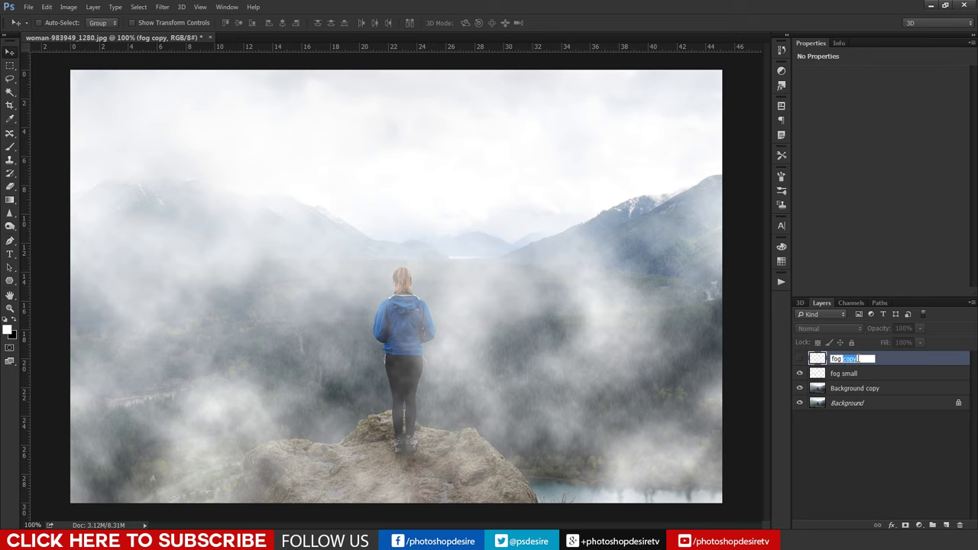
{"action": "key", "text": "BackSpace"}
{"action": "type", "text": "large"}
{"action": "left_click", "coordinate": [883, 433]}
{"action": "left_click_drag", "start_coordinate": [799, 373], "coordinate": [799, 366]}
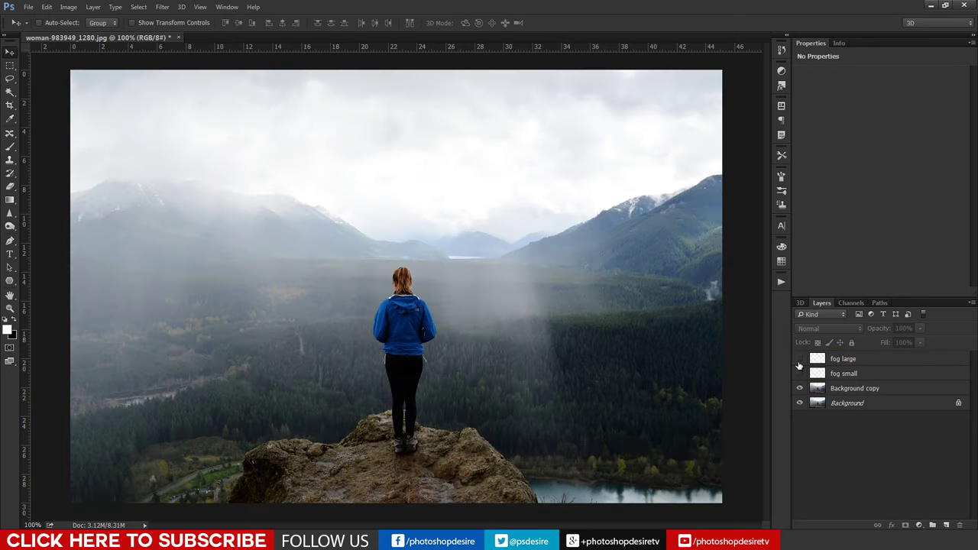
{"action": "left_click", "coordinate": [799, 358]}
Scale the fog large layer to 200% with Free Transform and drag it across the scene
{"action": "left_click", "coordinate": [838, 362]}
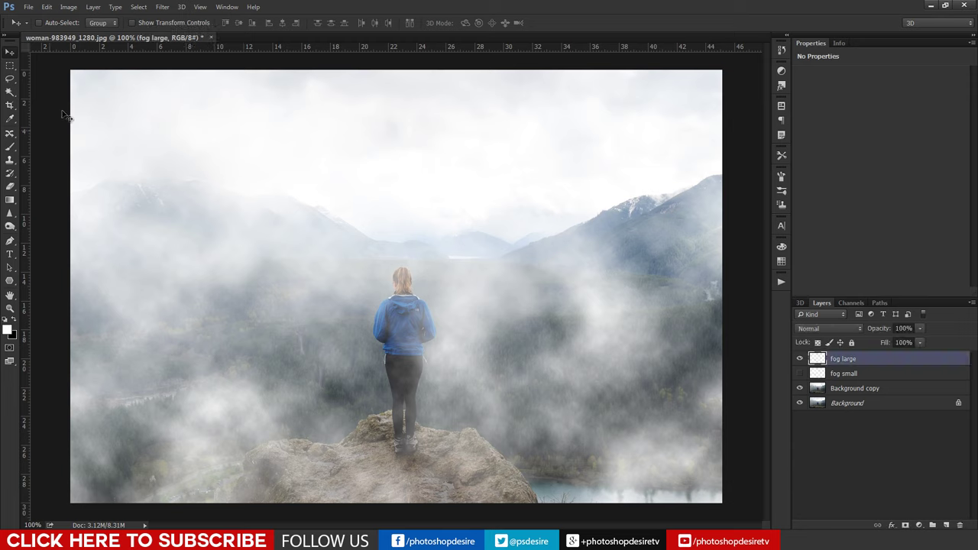
{"action": "left_click", "coordinate": [46, 7]}
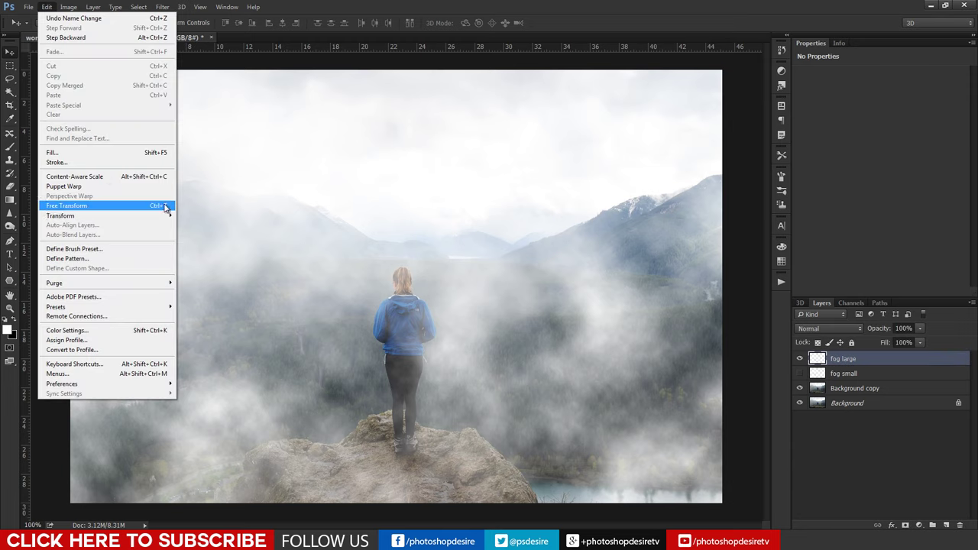
{"action": "left_click", "coordinate": [188, 232]}
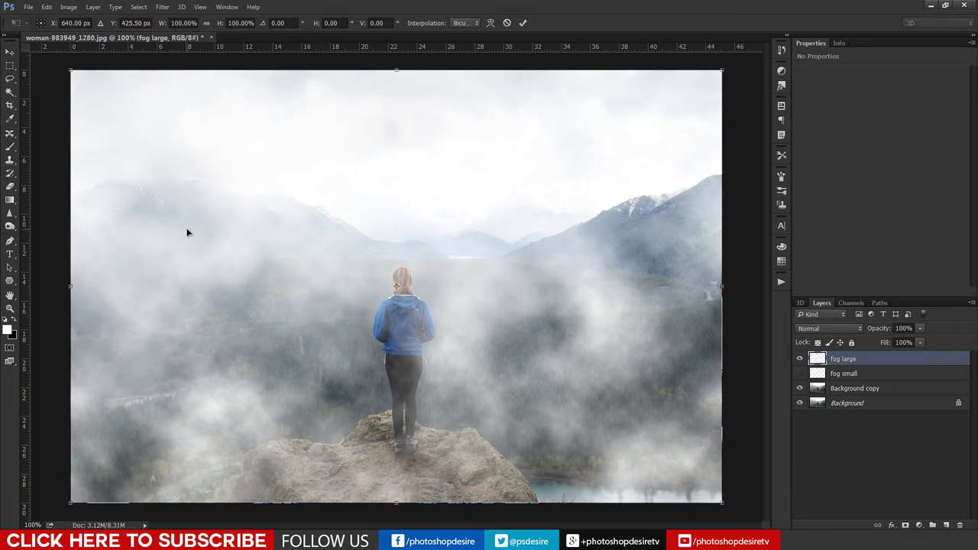
{"action": "left_click", "coordinate": [173, 23]}
{"action": "type", "text": "200"}
{"action": "key", "text": "Return"}
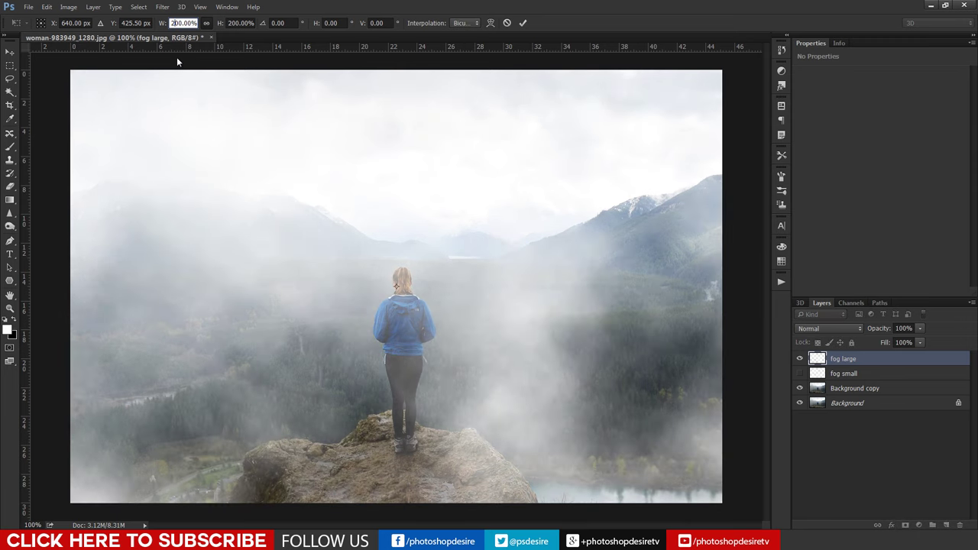
{"action": "key", "text": "Return"}
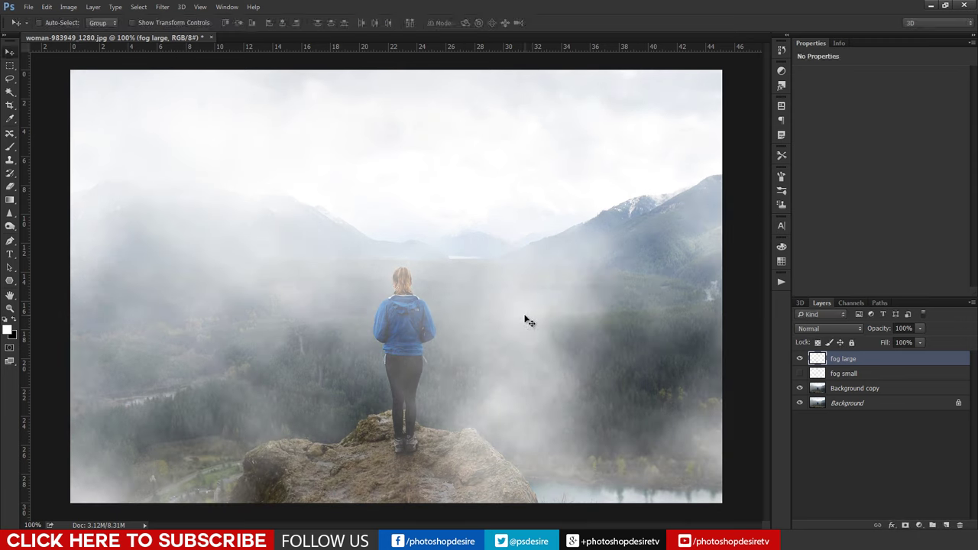
{"action": "mouse_move", "coordinate": [525, 322]}
{"action": "left_mouse_down"}
{"action": "mouse_move", "coordinate": [637, 321]}
{"action": "mouse_move", "coordinate": [562, 350]}
{"action": "mouse_move", "coordinate": [566, 237]}
{"action": "left_mouse_up"}
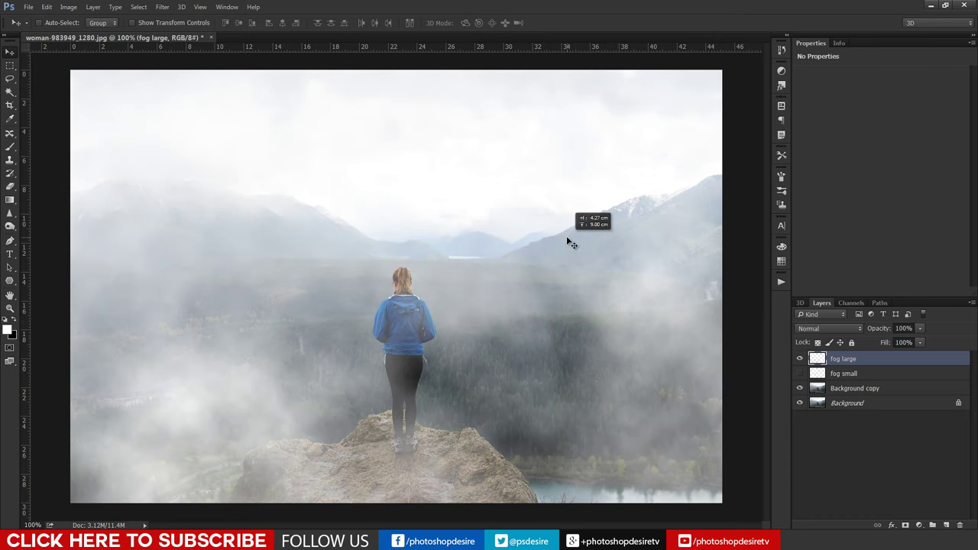
{"action": "mouse_move", "coordinate": [539, 334]}
{"action": "left_mouse_down"}
{"action": "mouse_move", "coordinate": [528, 321]}
{"action": "mouse_move", "coordinate": [481, 323]}
{"action": "mouse_move", "coordinate": [548, 324]}
{"action": "mouse_move", "coordinate": [445, 364]}
{"action": "mouse_move", "coordinate": [531, 354]}
{"action": "mouse_move", "coordinate": [501, 379]}
{"action": "mouse_move", "coordinate": [585, 372]}
{"action": "mouse_move", "coordinate": [375, 367]}
{"action": "mouse_move", "coordinate": [543, 375]}
{"action": "mouse_move", "coordinate": [413, 376]}
{"action": "mouse_move", "coordinate": [458, 370]}
{"action": "mouse_move", "coordinate": [449, 373]}
{"action": "left_mouse_up"}
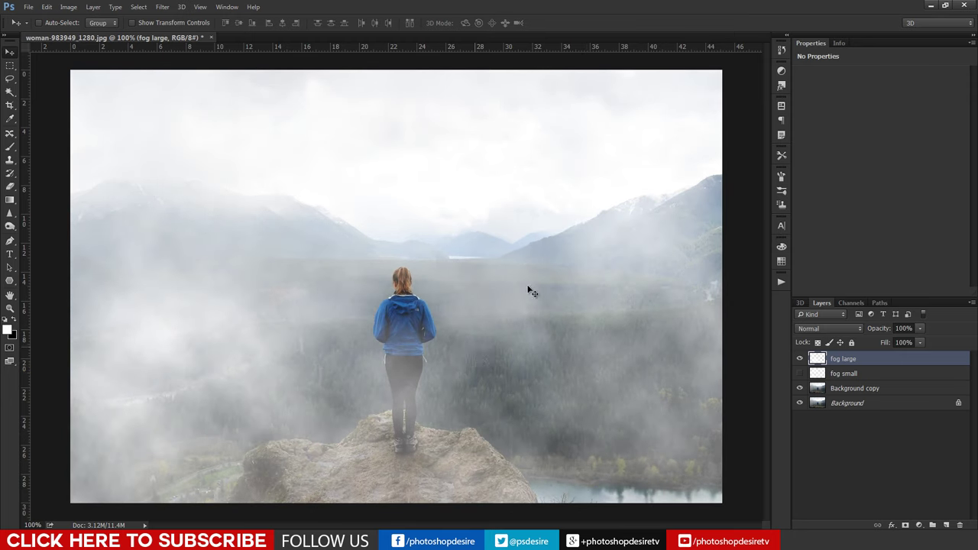
{"action": "left_click", "coordinate": [800, 404], "text": "alt"}
{"action": "left_click", "coordinate": [800, 403], "text": "alt"}
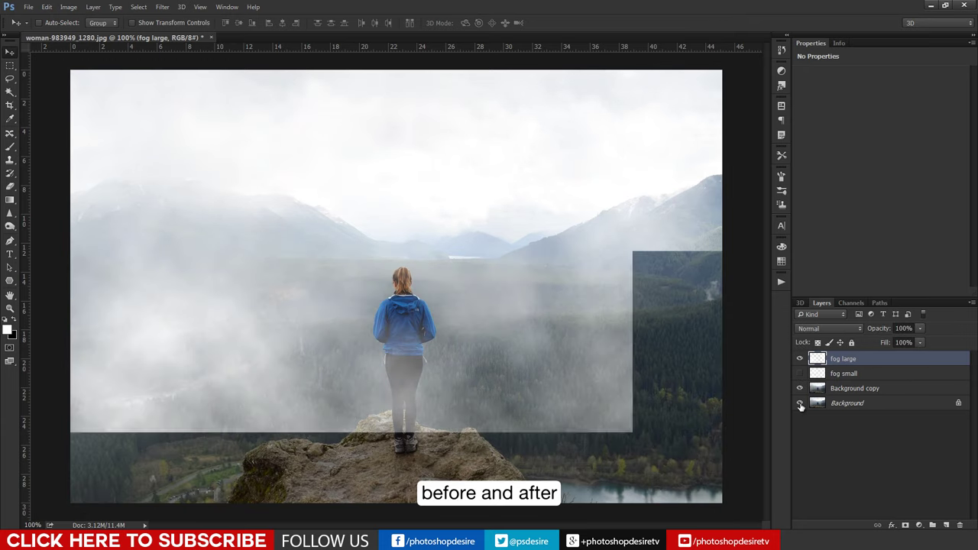
{"action": "left_click", "coordinate": [800, 403], "text": "alt"}
{"action": "left_click", "coordinate": [799, 404], "text": "alt"}
{"action": "left_click", "coordinate": [800, 403], "text": "alt"}
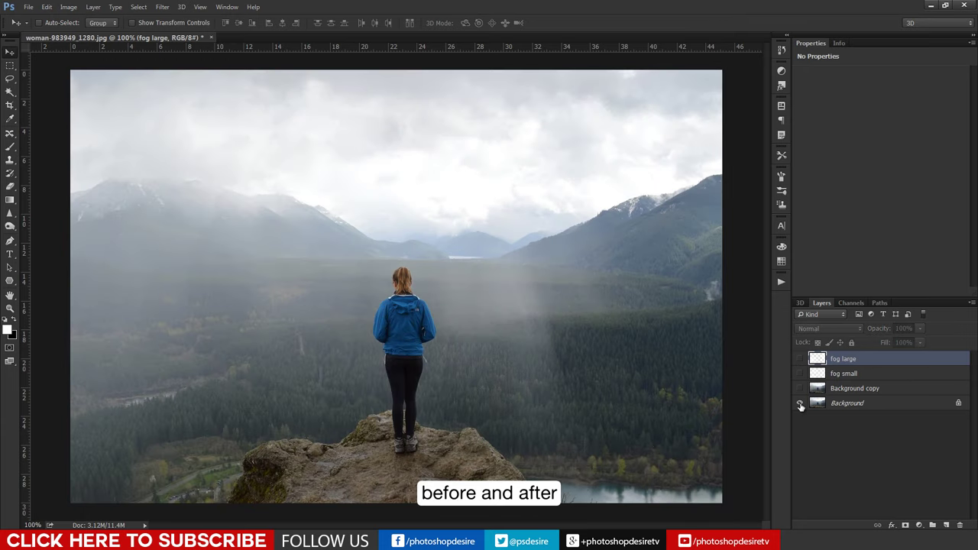
{"action": "left_click", "coordinate": [800, 403], "text": "alt"}
{"action": "left_click", "coordinate": [800, 358]}
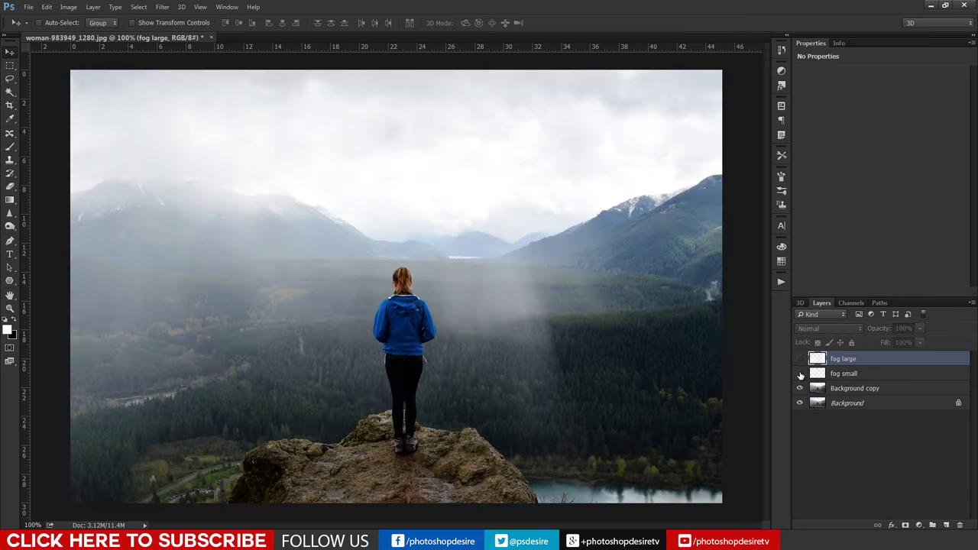
{"action": "left_click", "coordinate": [800, 373]}
{"action": "left_click", "coordinate": [800, 373]}
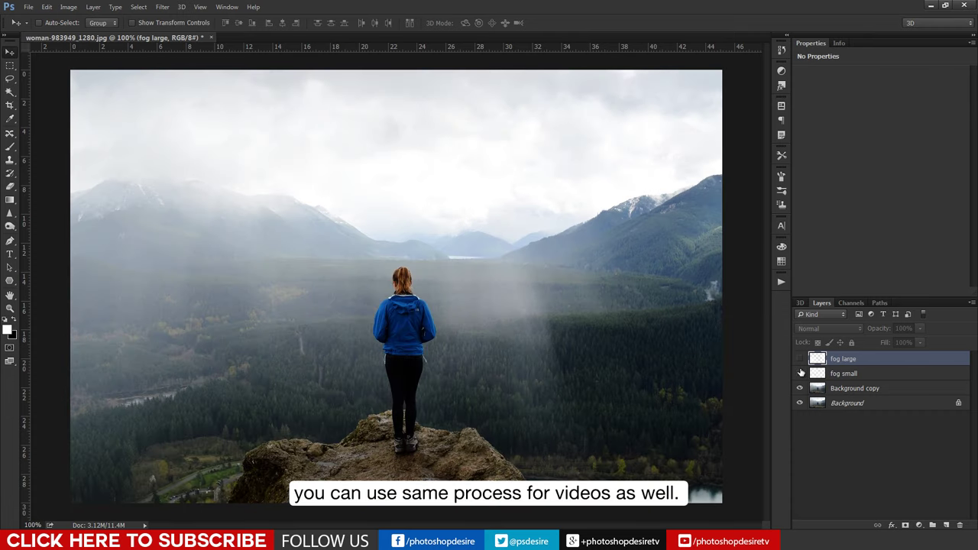
{"action": "left_click", "coordinate": [800, 402], "text": "alt"}
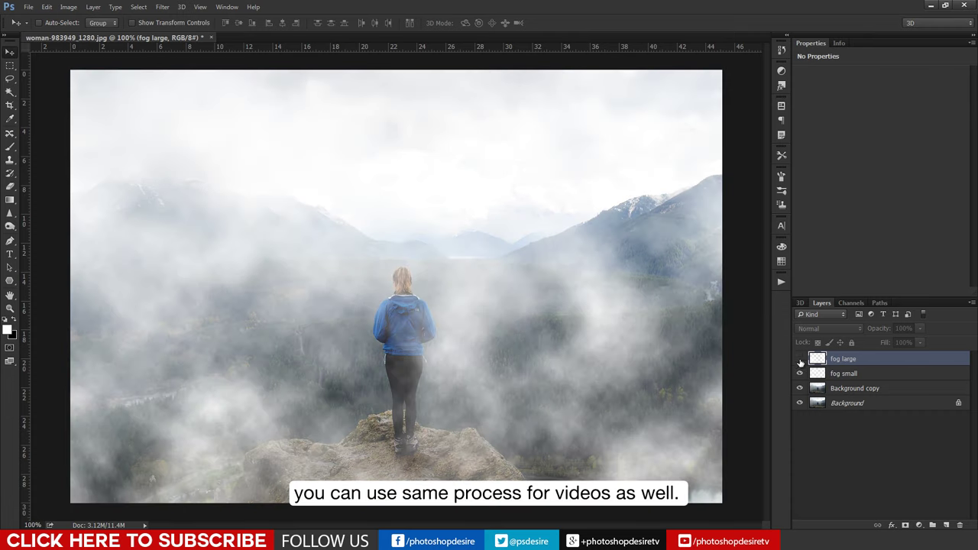
{"action": "left_click", "coordinate": [799, 402], "text": "alt"}
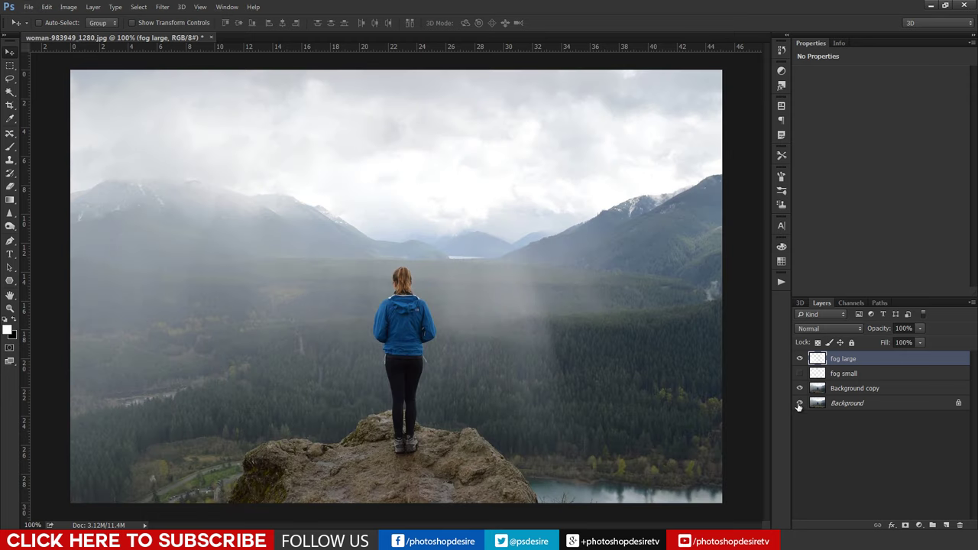
{"action": "left_click", "coordinate": [800, 402], "text": "alt"}
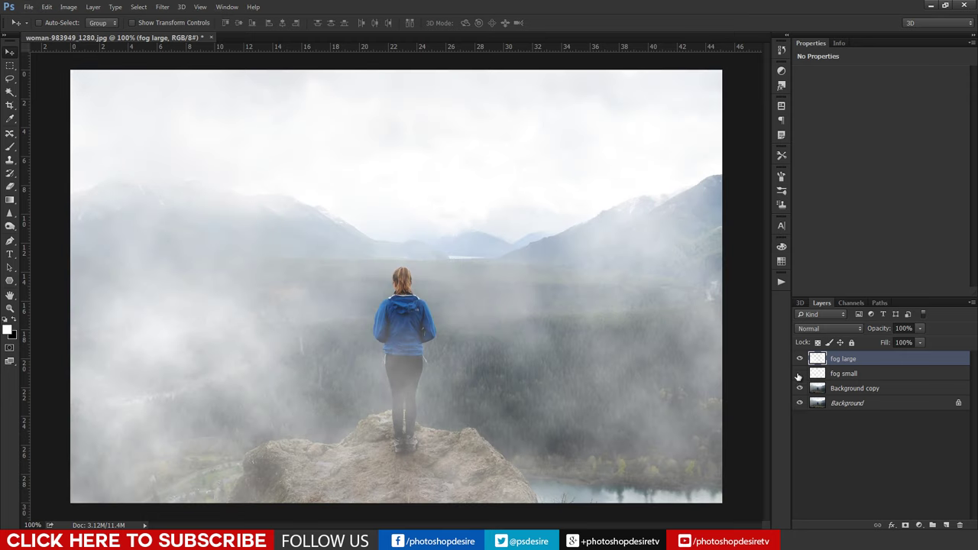
{"action": "left_click", "coordinate": [800, 374]}
{"action": "left_click", "coordinate": [800, 358]}
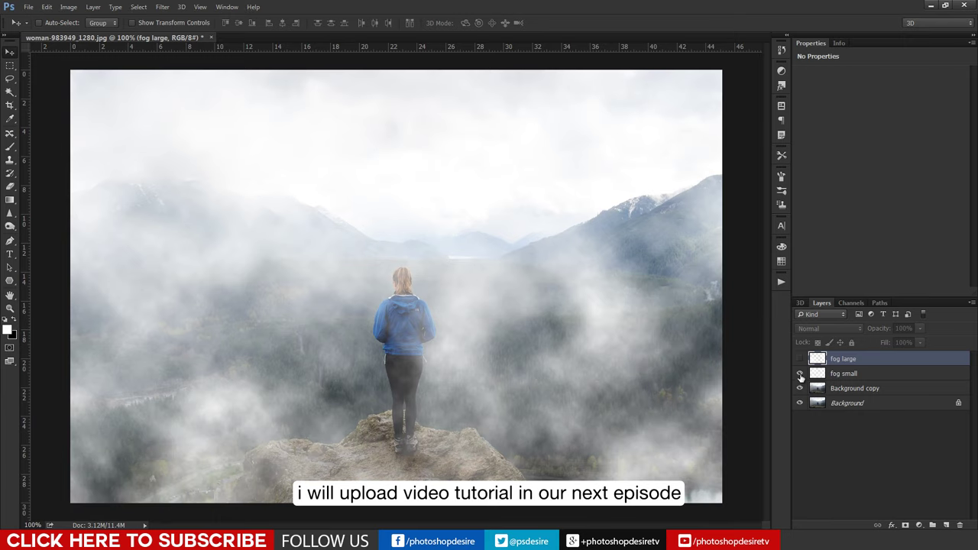
{"action": "left_click", "coordinate": [800, 374]}
{"action": "left_click", "coordinate": [800, 359]}
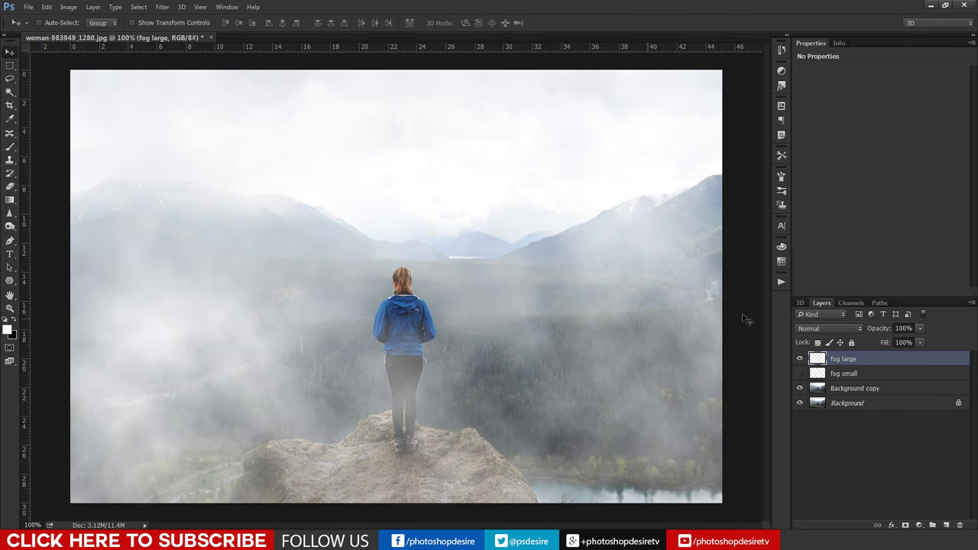